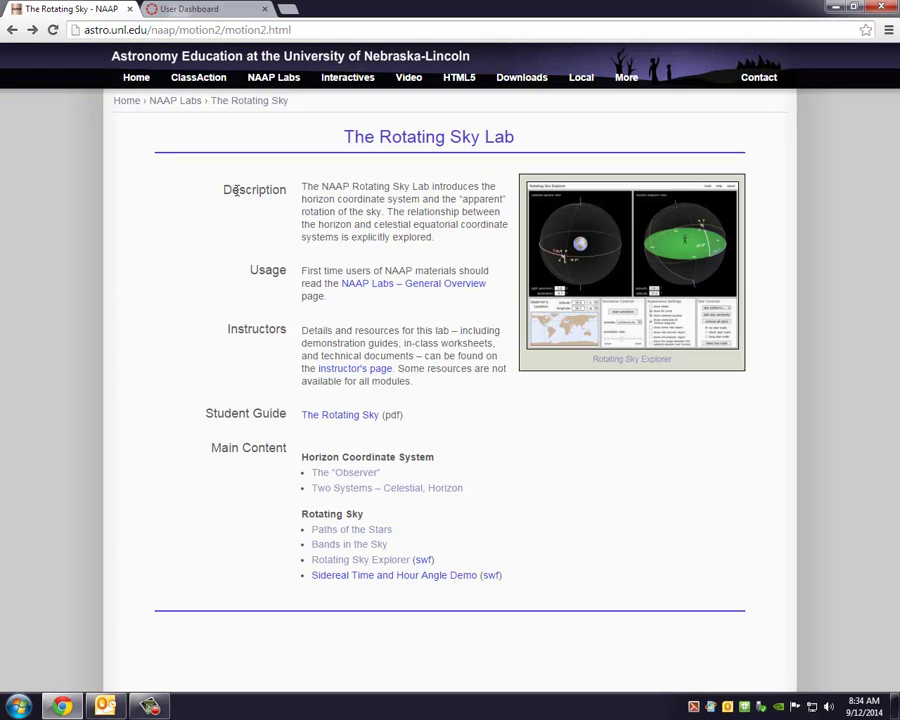
- Go to the Intro to Astronomy I w/Lab (MSVCC) course's modules and open Module 2
{"action": "left_click", "coordinate": [181, 12]}
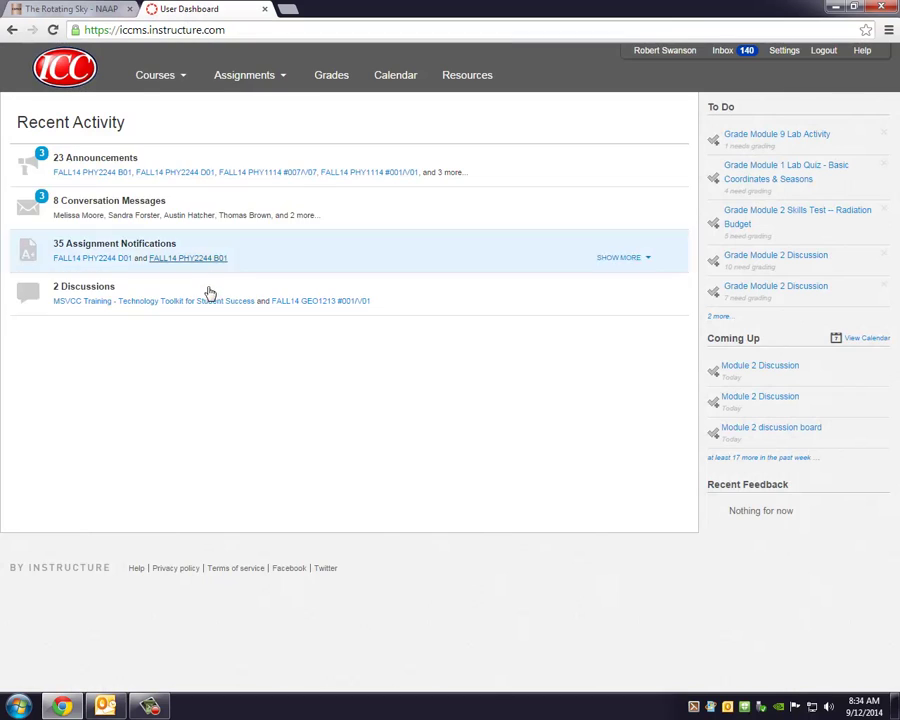
{"action": "left_click", "coordinate": [162, 80]}
{"action": "left_click", "coordinate": [171, 154]}
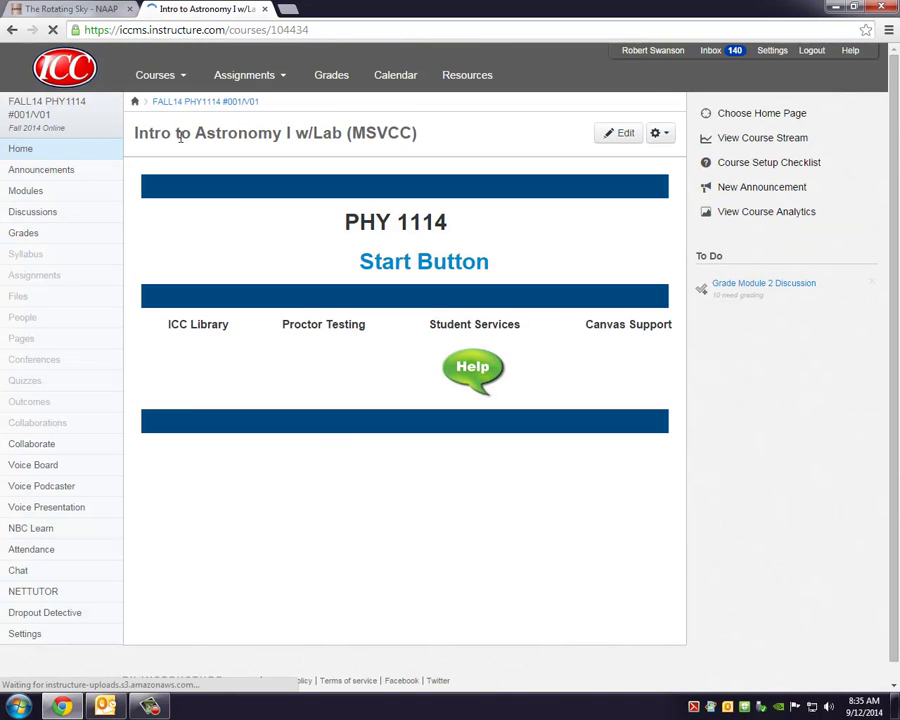
{"action": "left_click", "coordinate": [26, 192]}
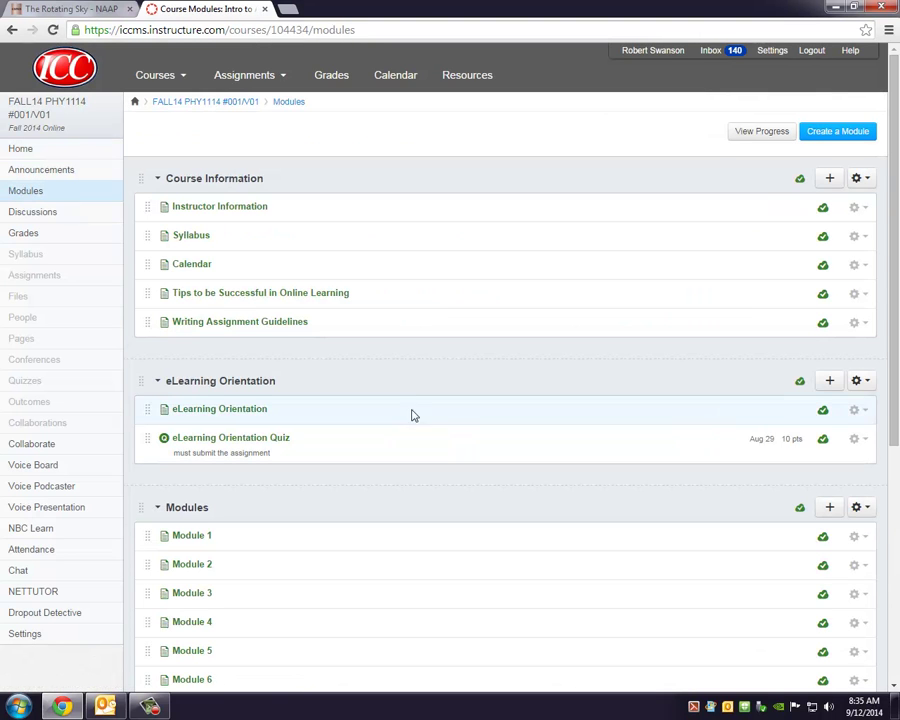
{"action": "scroll", "coordinate": [267, 337], "scroll_direction": "down", "scroll_amount": 1}
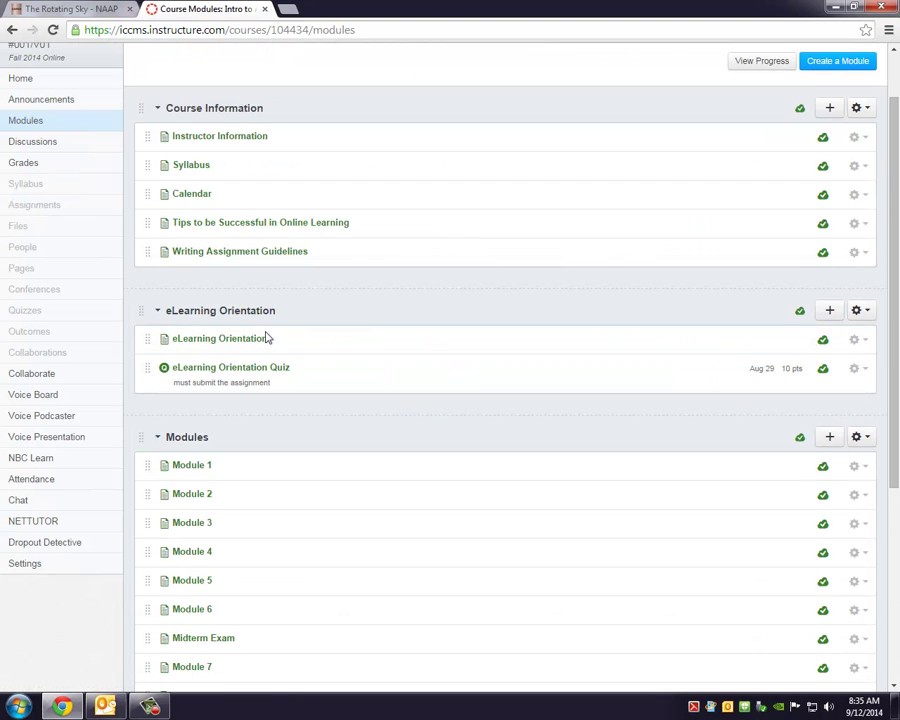
{"action": "left_click", "coordinate": [195, 495]}
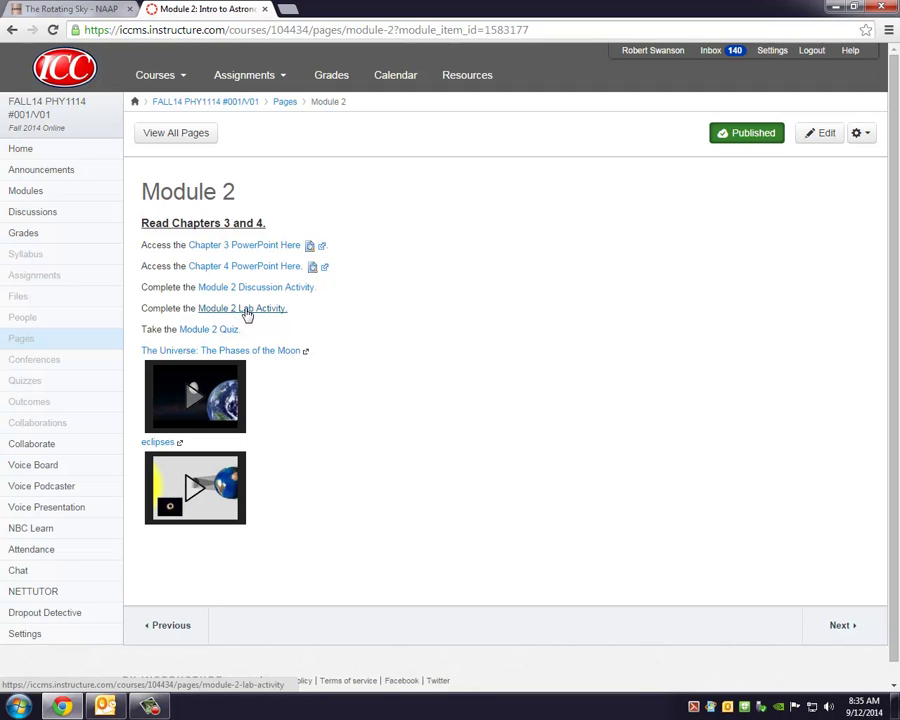
- Open the Module 2 Lab Activity page for The Rotating Sky Lab
{"action": "left_click", "coordinate": [246, 311]}
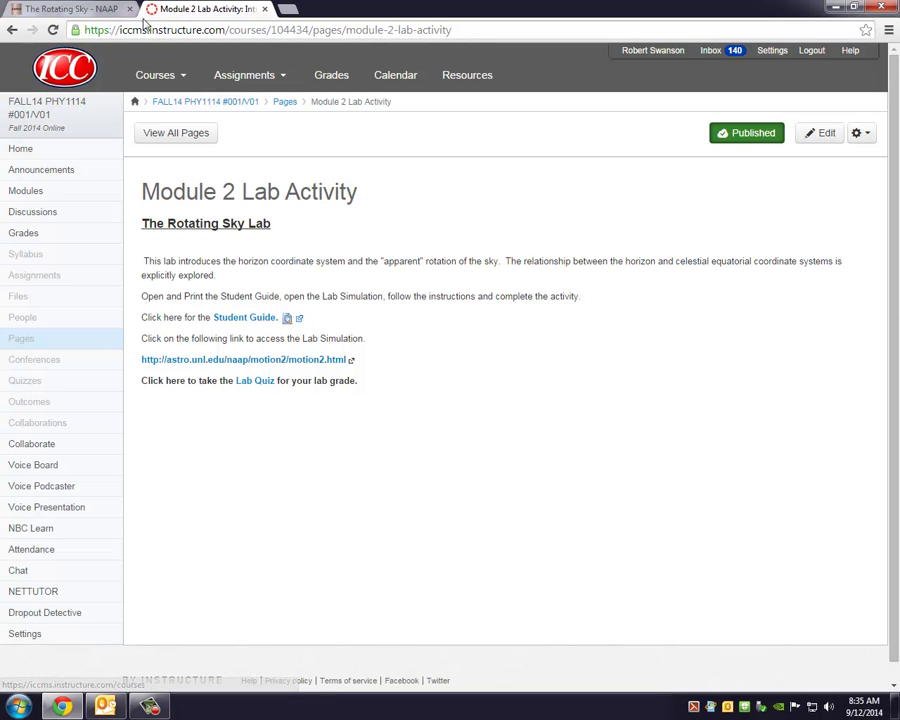
- Return to the NAAP Rotating Sky Lab page and launch the Rotating Sky Explorer
{"action": "left_click", "coordinate": [74, 12]}
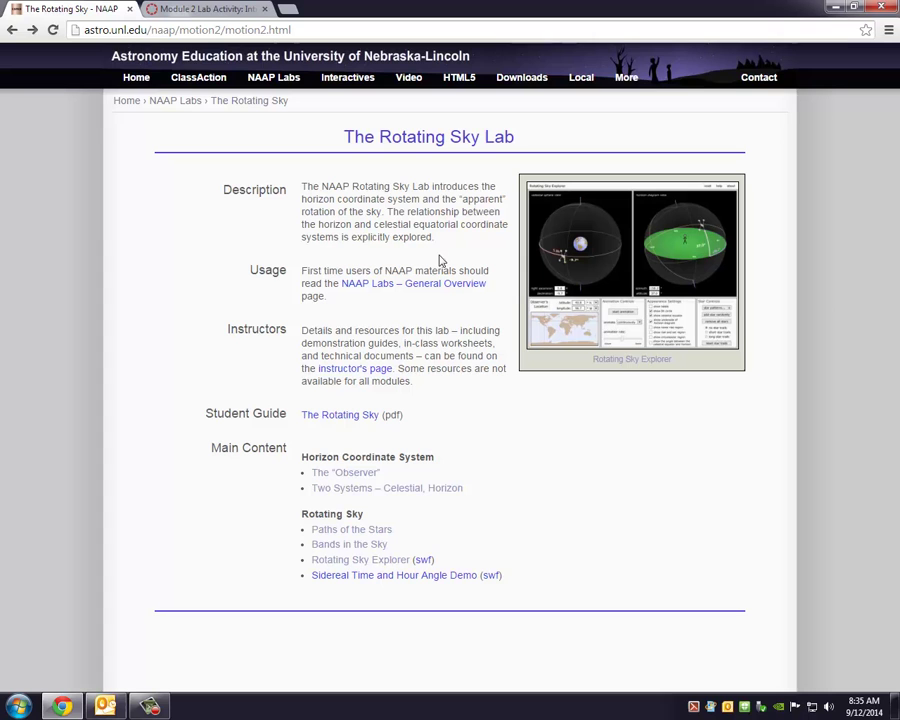
{"action": "left_click", "coordinate": [368, 562]}
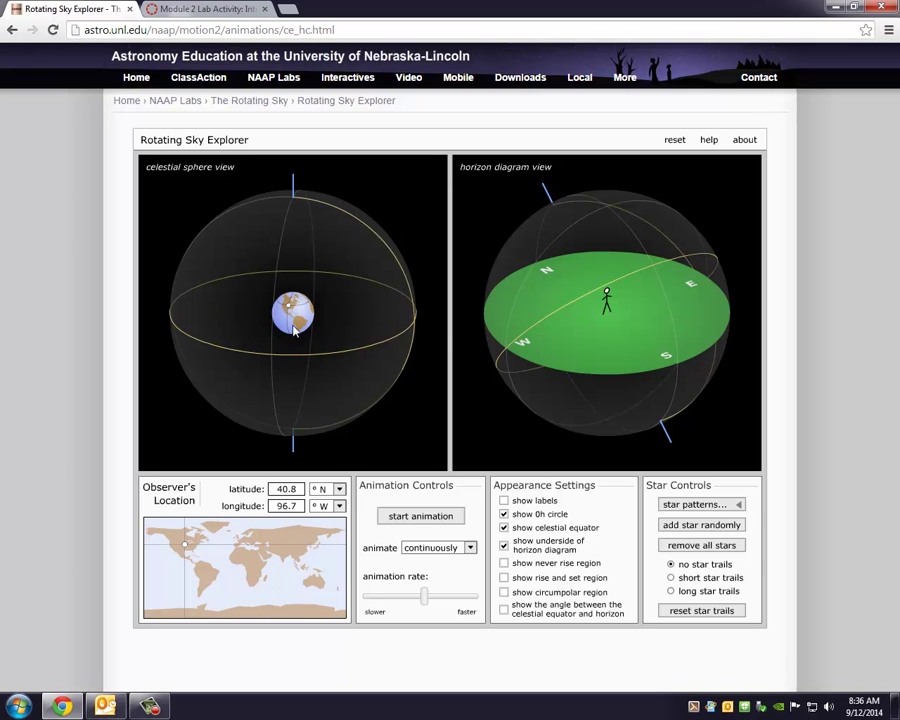
- Rotate and tilt the horizon diagram until the green horizon plane looks edge-on
{"action": "left_click_drag", "start_coordinate": [606, 303], "coordinate": [532, 328]}
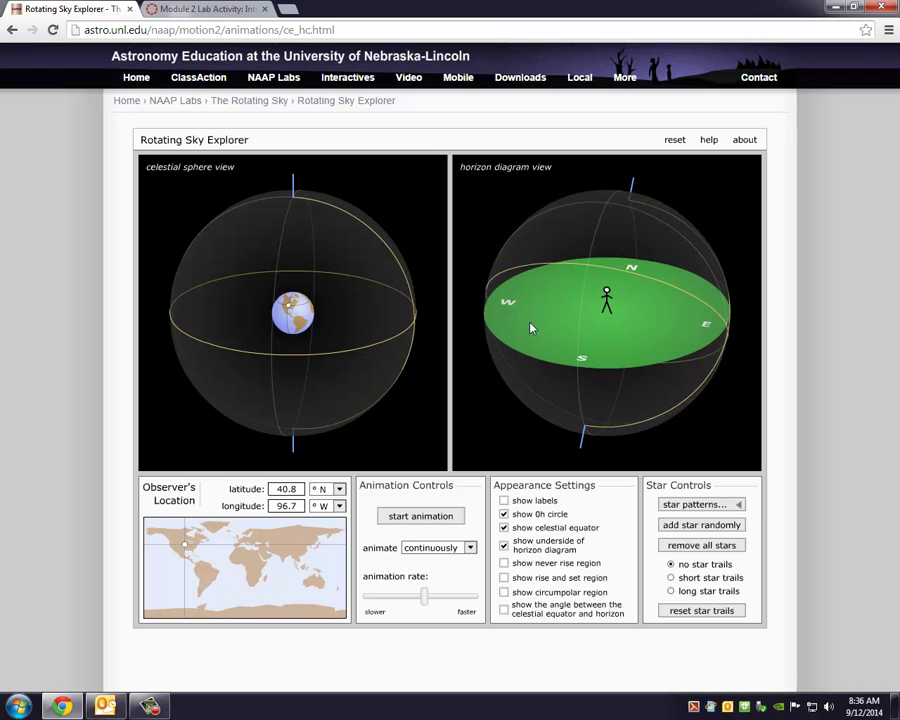
{"action": "left_click_drag", "start_coordinate": [647, 329], "coordinate": [604, 309]}
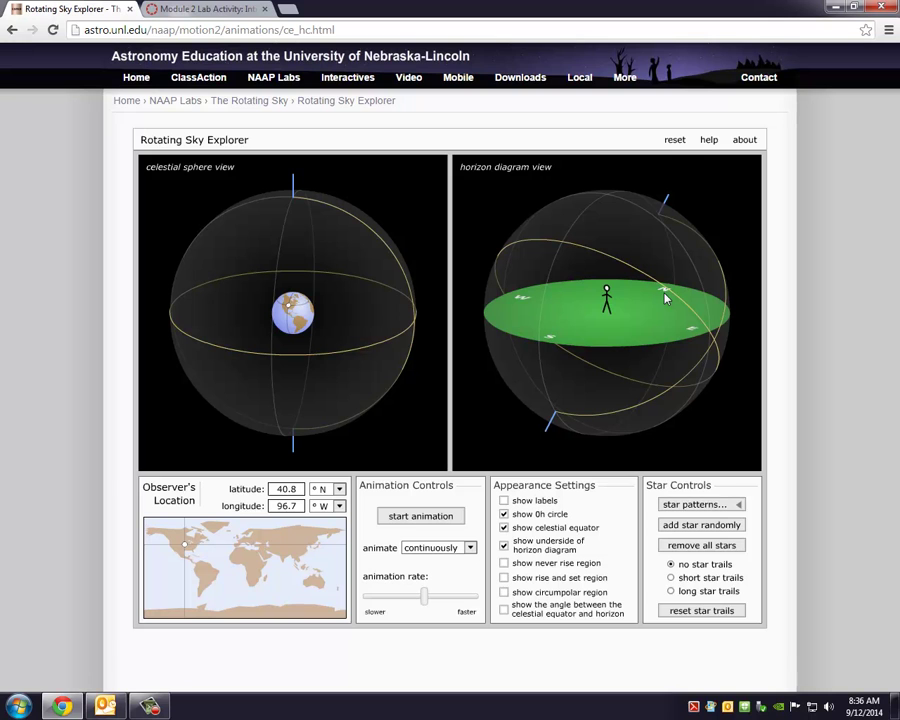
{"action": "left_click_drag", "start_coordinate": [643, 324], "coordinate": [683, 299]}
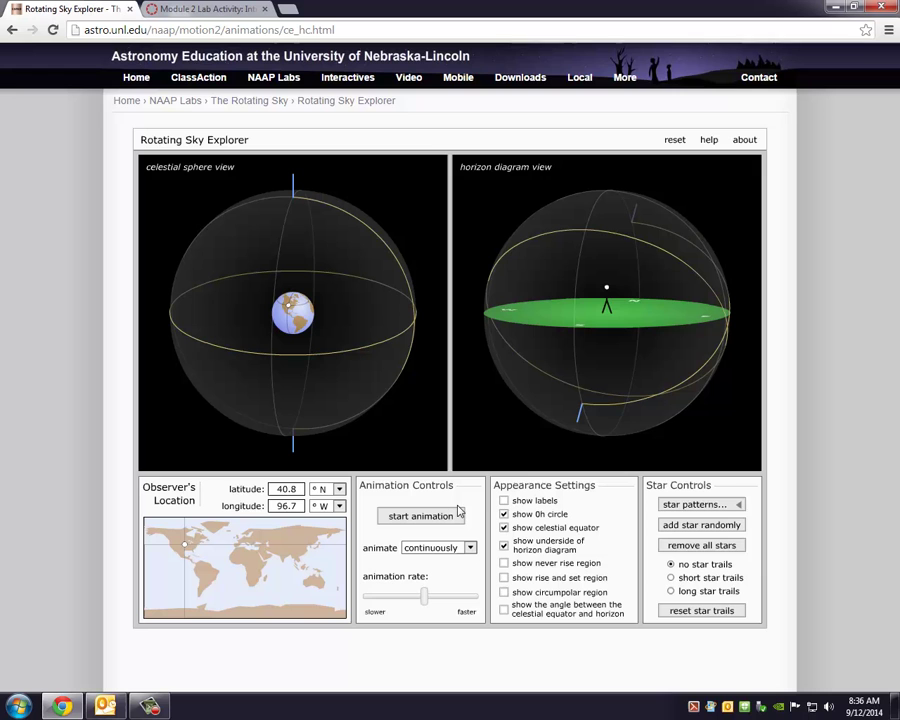
- Turn on 'show labels' and tilt the horizon diagram to view the labelled poles, zenith and nadir
{"action": "left_click", "coordinate": [503, 500]}
{"action": "left_click_drag", "start_coordinate": [649, 320], "coordinate": [688, 286]}
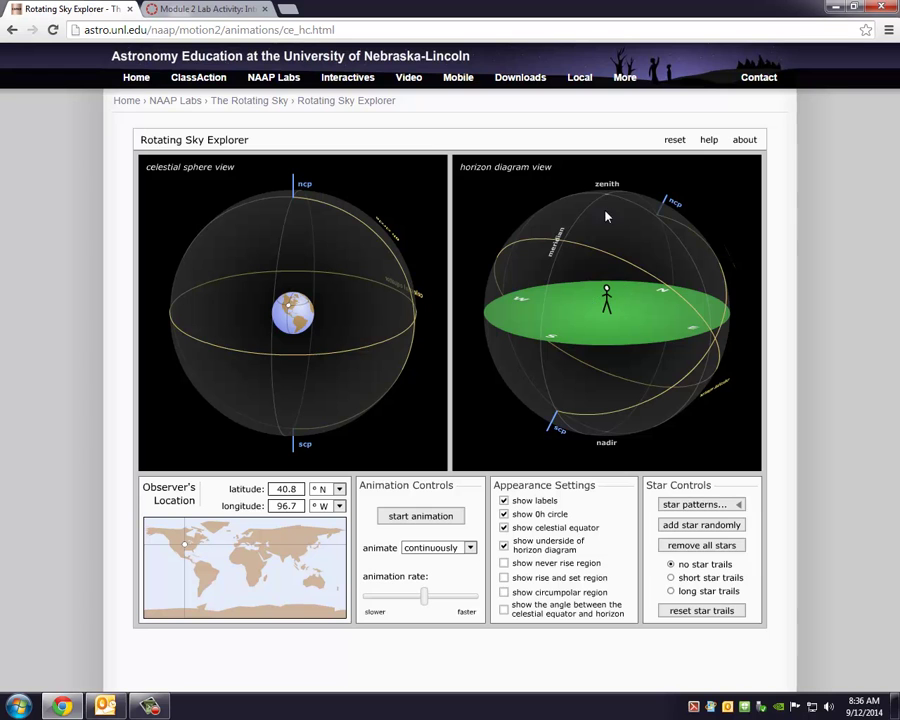
{"action": "left_click_drag", "start_coordinate": [605, 213], "coordinate": [607, 177]}
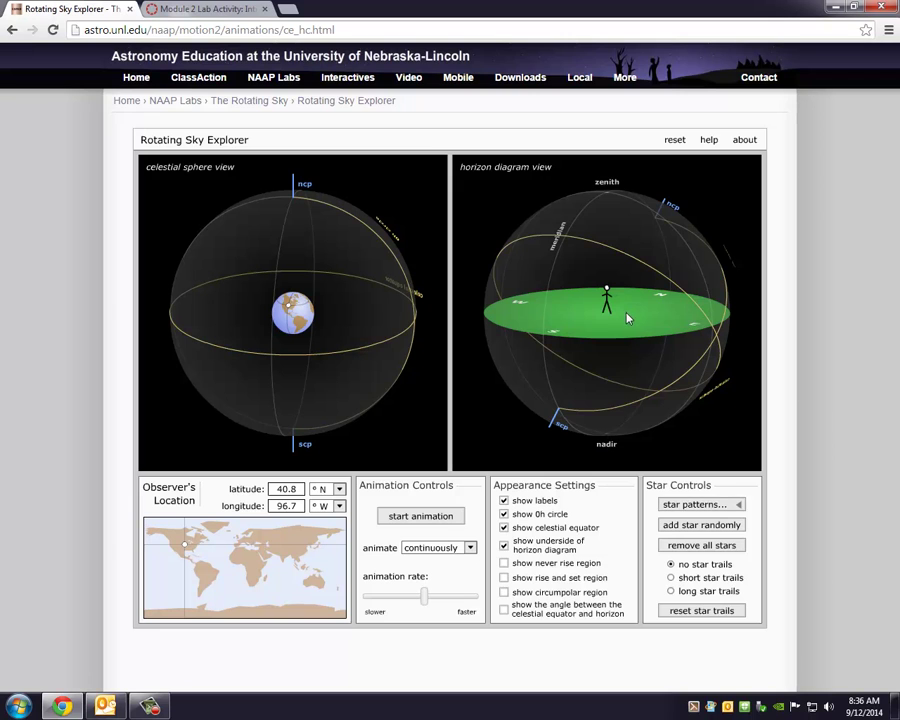
{"action": "left_click_drag", "start_coordinate": [628, 318], "coordinate": [631, 293]}
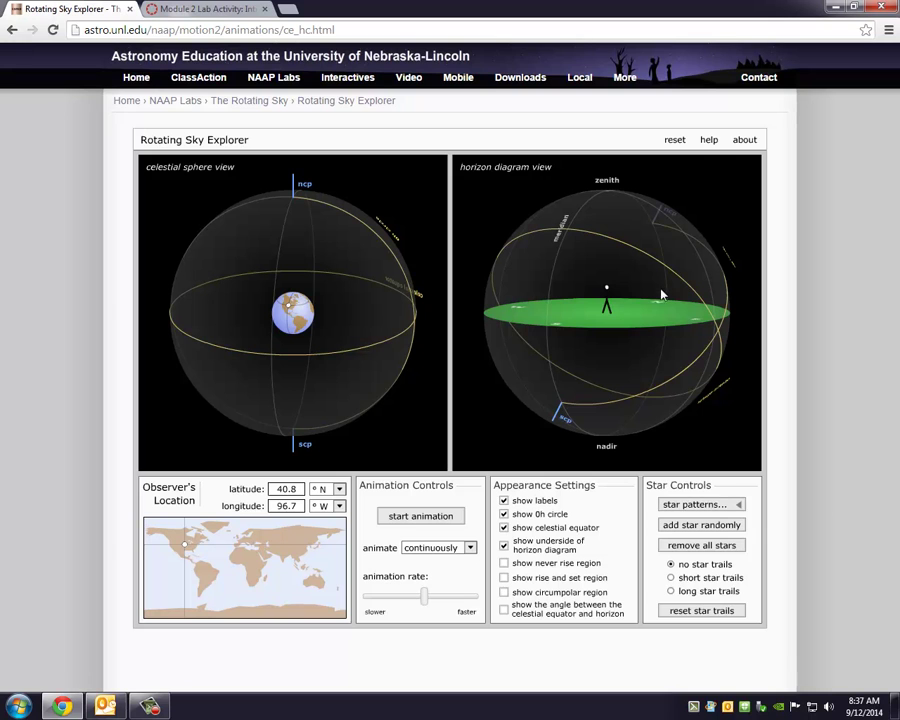
- Rotate the horizon diagram to reveal the compass directions, 0h circle and celestial equator
{"action": "left_click_drag", "start_coordinate": [627, 303], "coordinate": [616, 336]}
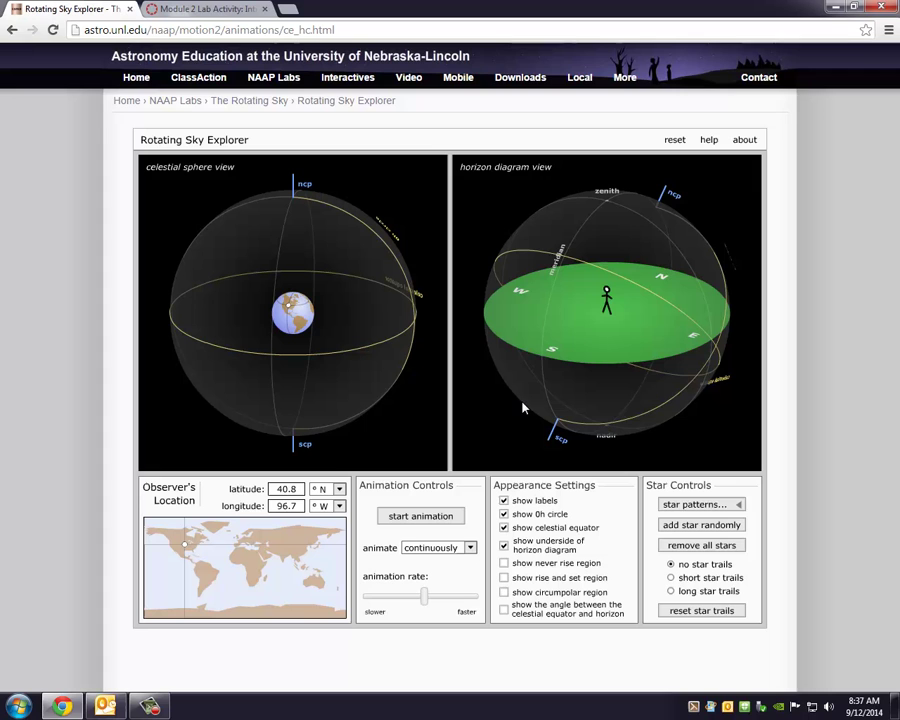
{"action": "left_click_drag", "start_coordinate": [661, 279], "coordinate": [625, 309]}
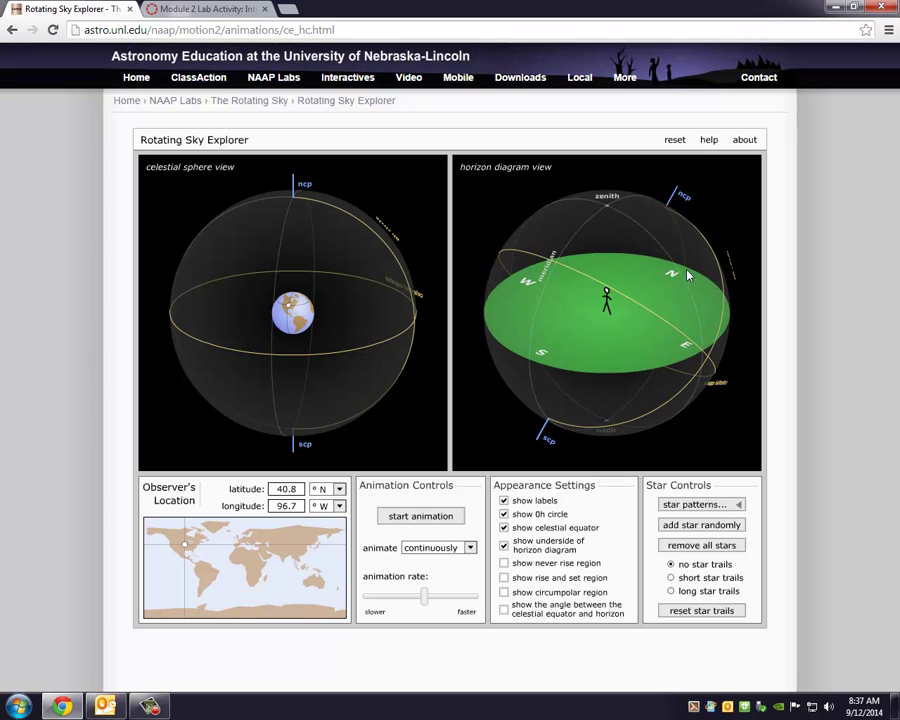
{"action": "left_click_drag", "start_coordinate": [690, 275], "coordinate": [625, 284]}
{"action": "left_click_drag", "start_coordinate": [710, 291], "coordinate": [604, 272]}
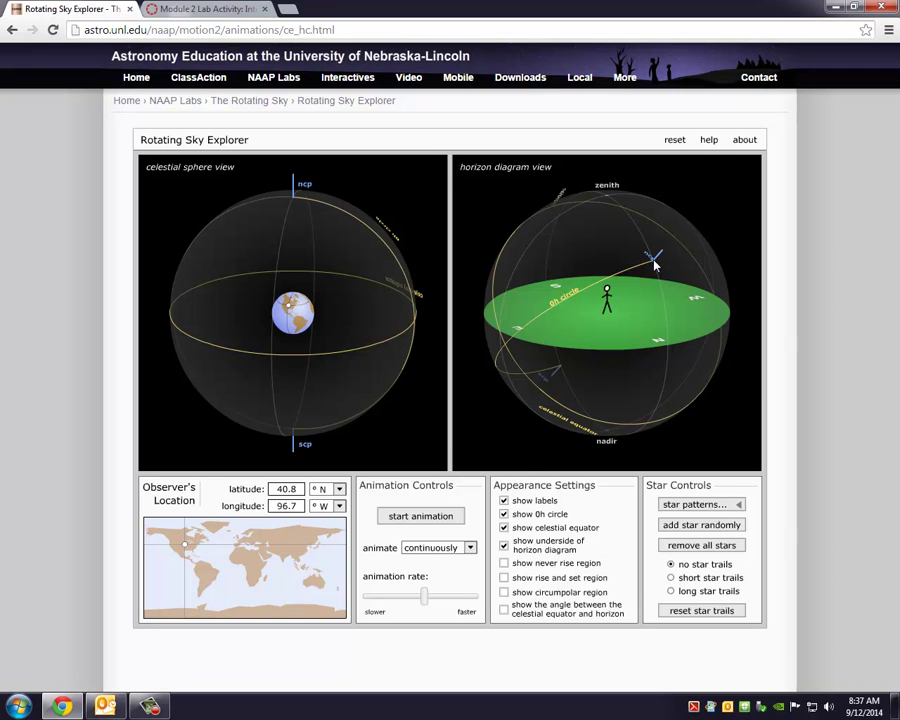
- Select the star at the north celestial pole: declination 89.4°, altitude 40.7°, azimuth 0.8°
{"action": "left_click", "coordinate": [652, 263]}
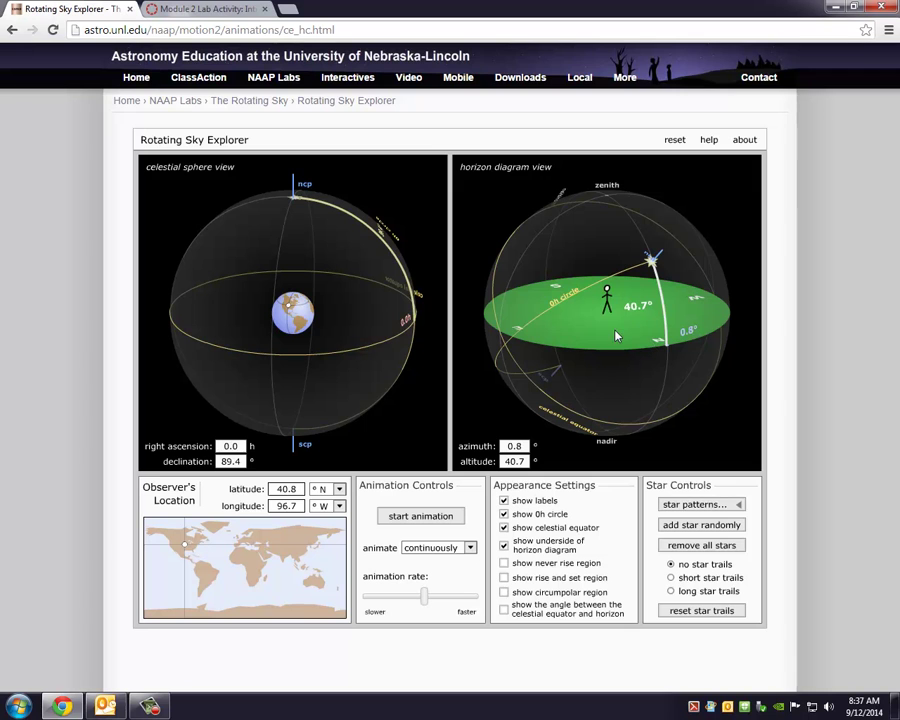
{"action": "left_click_drag", "start_coordinate": [621, 325], "coordinate": [618, 296]}
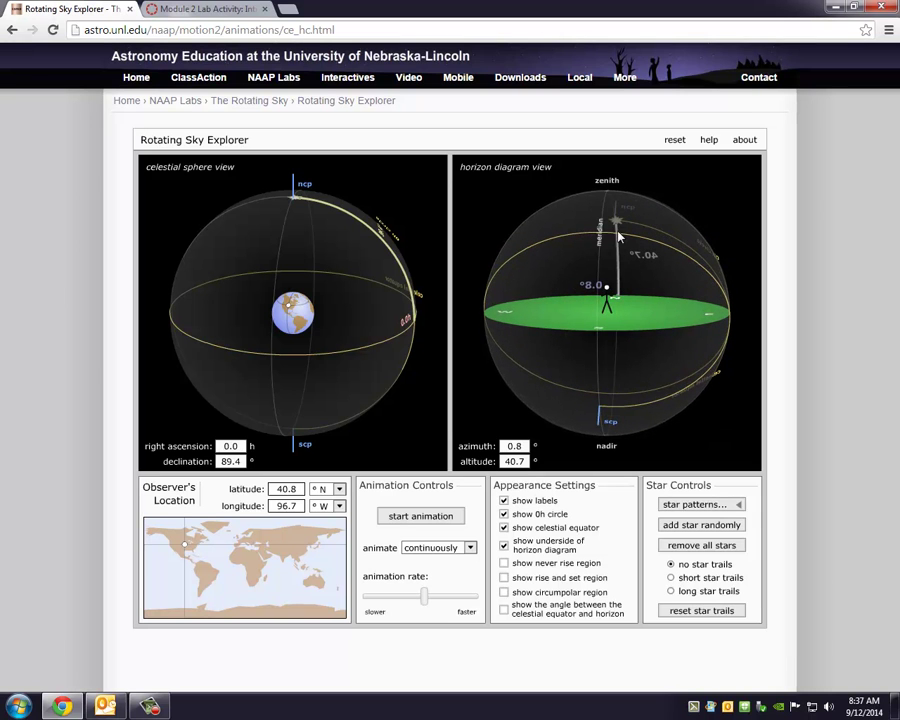
{"action": "left_click_drag", "start_coordinate": [676, 306], "coordinate": [619, 318]}
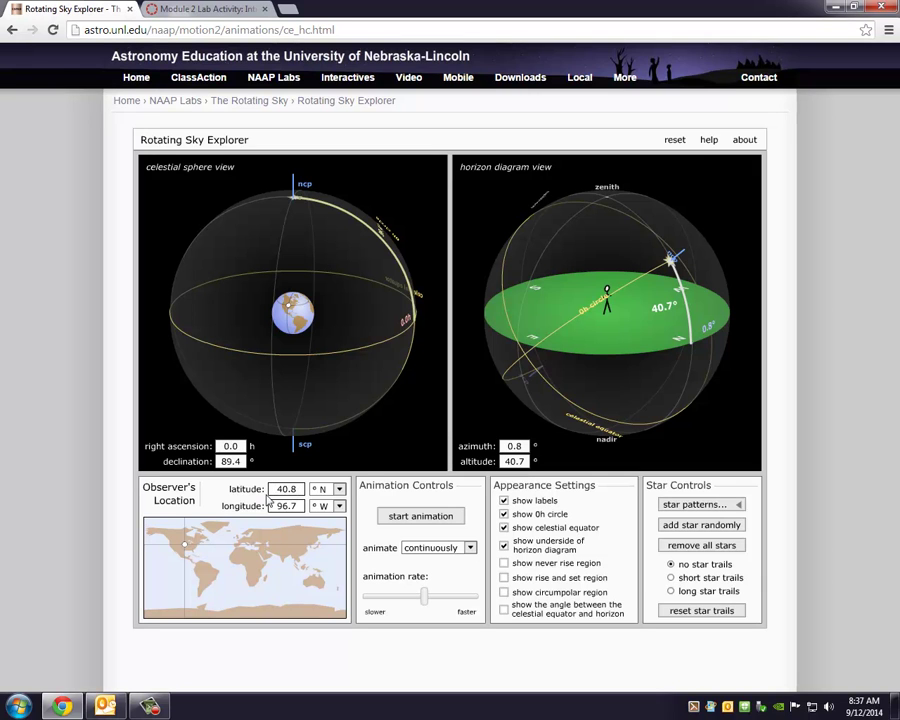
{"action": "left_click_drag", "start_coordinate": [551, 377], "coordinate": [637, 226]}
- Rotate the horizon diagram around the pole to centre the star's altitude arc
{"action": "left_click_drag", "start_coordinate": [642, 292], "coordinate": [603, 298]}
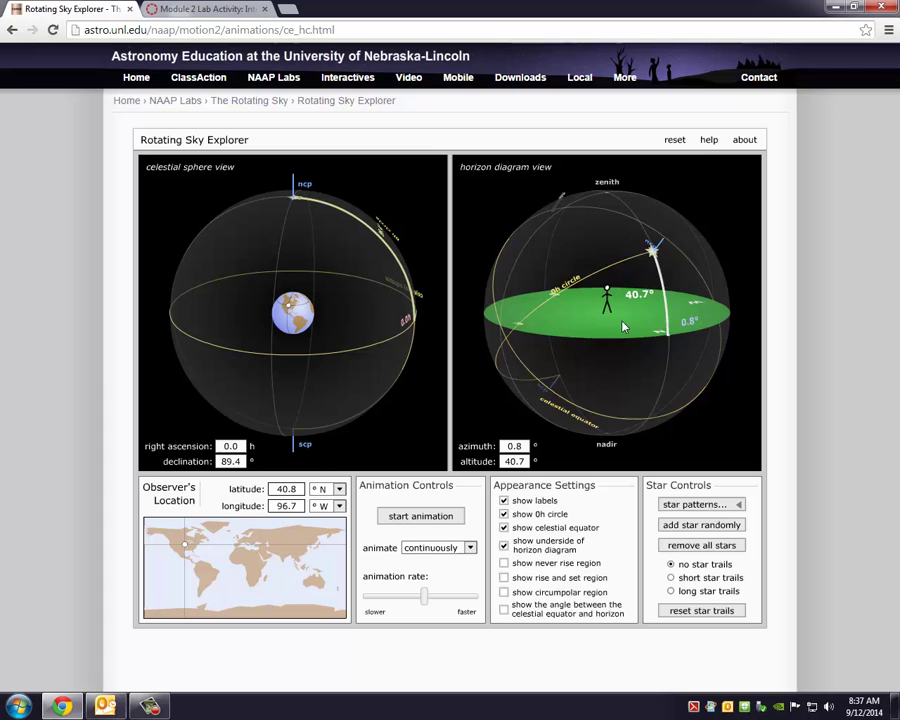
{"action": "mouse_move", "coordinate": [622, 326]}
{"action": "left_mouse_down"}
{"action": "mouse_move", "coordinate": [665, 335]}
{"action": "mouse_move", "coordinate": [615, 313]}
{"action": "left_mouse_up"}
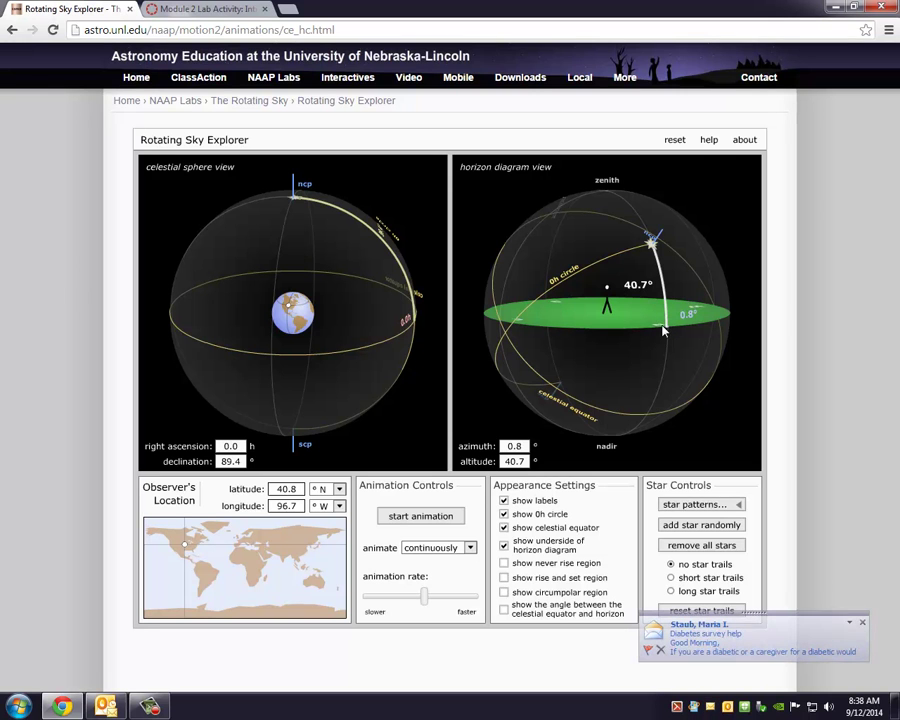
{"action": "left_click_drag", "start_coordinate": [566, 307], "coordinate": [641, 309]}
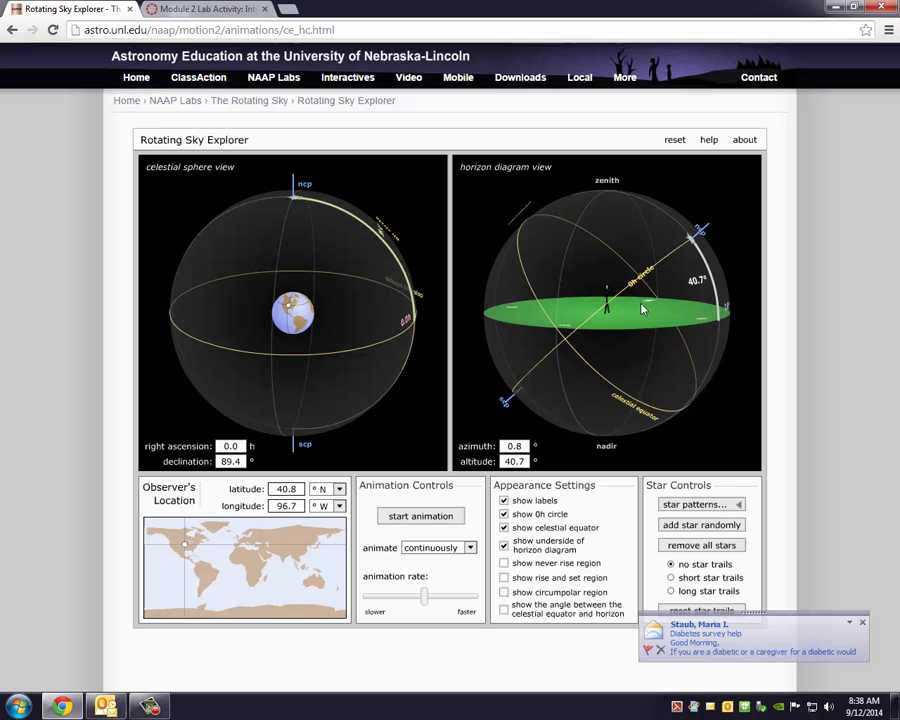
{"action": "left_click_drag", "start_coordinate": [583, 297], "coordinate": [697, 300]}
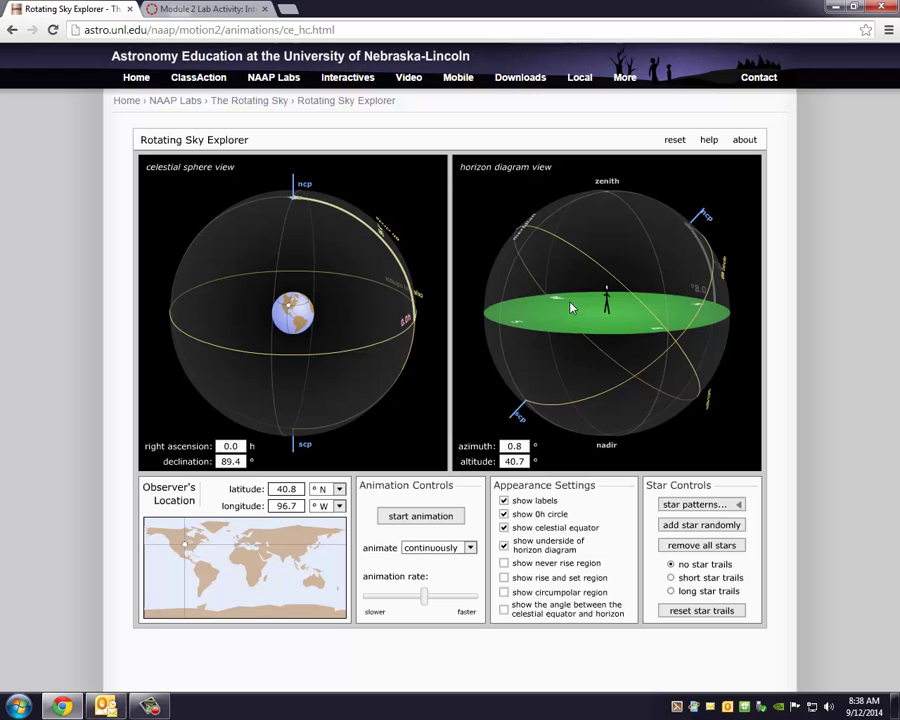
- Tilt the horizon diagram to a top-down view showing N, E, S and W
{"action": "left_click_drag", "start_coordinate": [574, 304], "coordinate": [710, 308]}
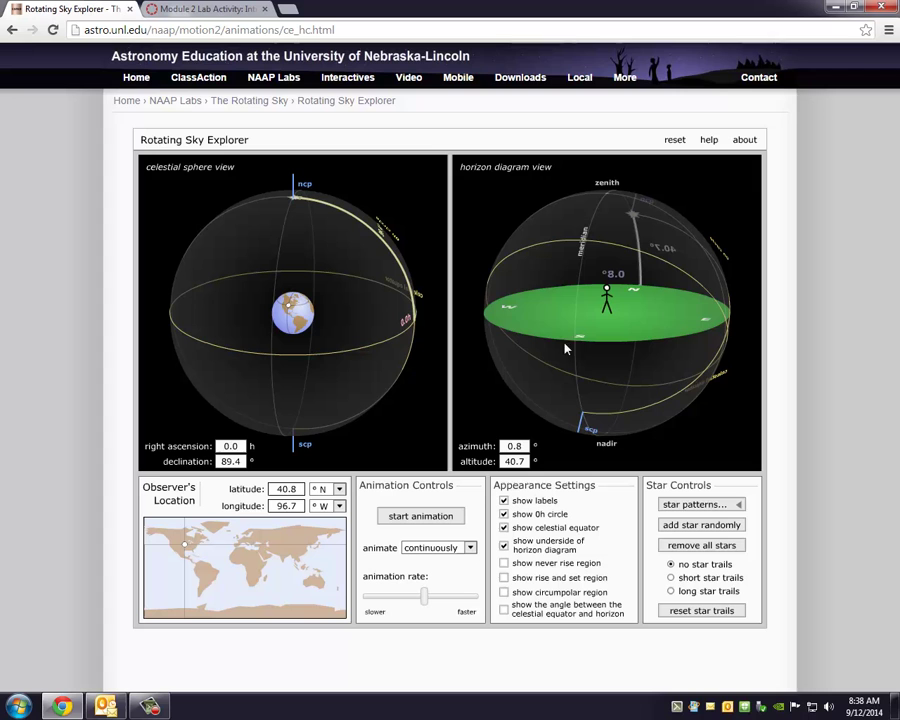
{"action": "left_click_drag", "start_coordinate": [640, 326], "coordinate": [650, 359]}
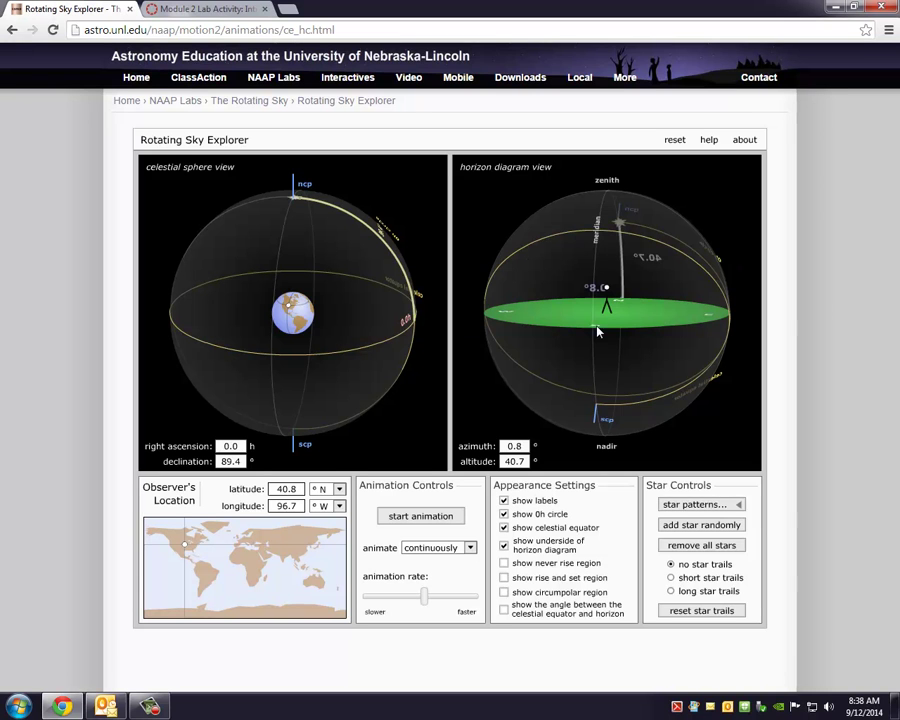
{"action": "mouse_move", "coordinate": [598, 332]}
{"action": "left_mouse_down"}
{"action": "mouse_move", "coordinate": [634, 347]}
{"action": "mouse_move", "coordinate": [588, 353]}
{"action": "left_mouse_up"}
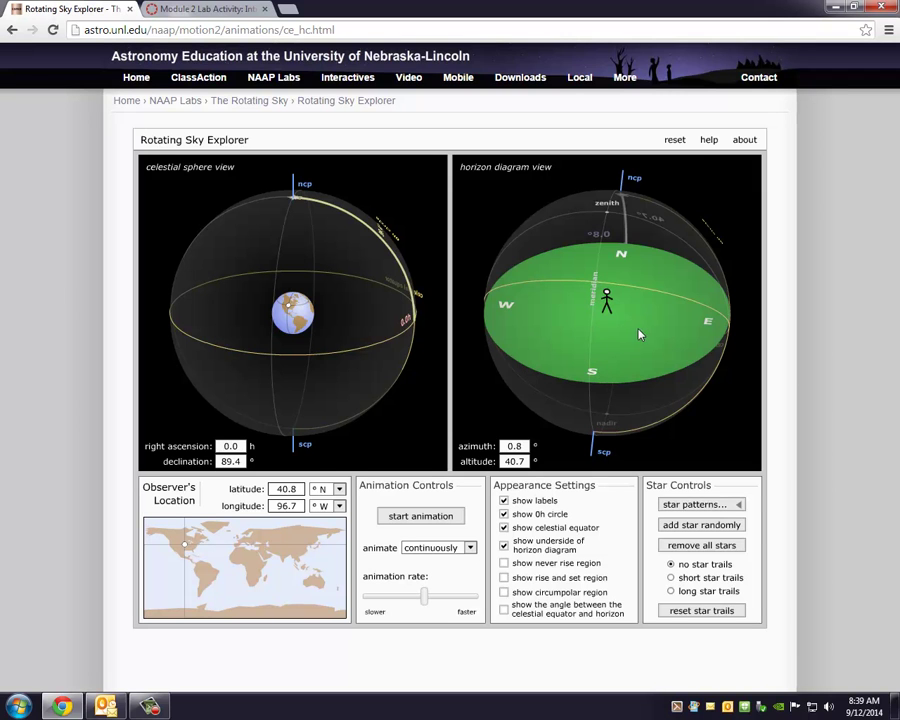
- Remove all stars and add a new star high in the southern sky
{"action": "left_click_drag", "start_coordinate": [640, 335], "coordinate": [532, 257]}
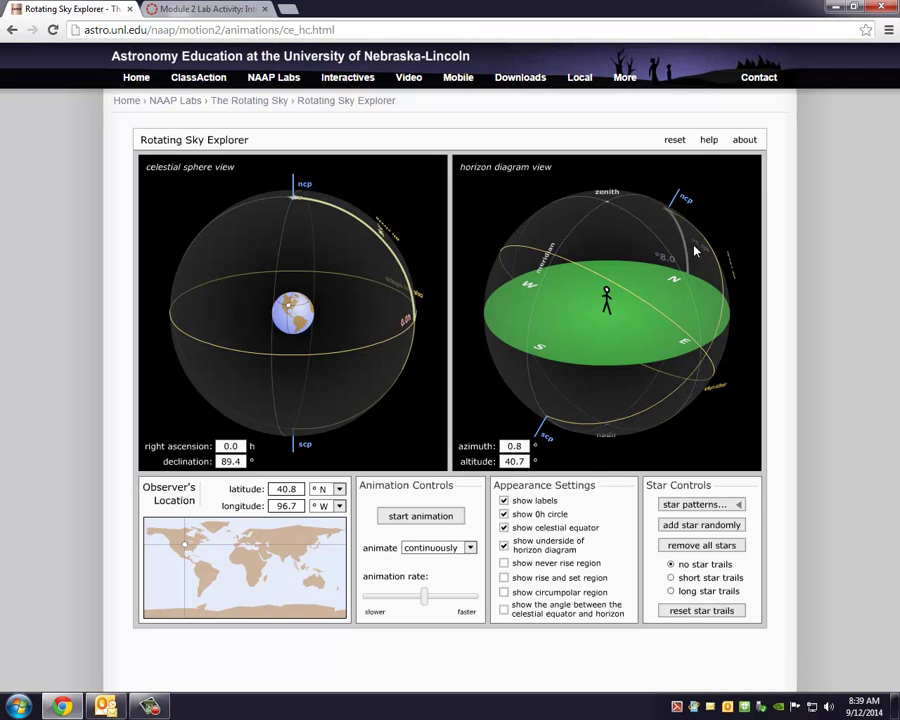
{"action": "mouse_move", "coordinate": [672, 221]}
{"action": "left_mouse_down"}
{"action": "mouse_move", "coordinate": [655, 203]}
{"action": "mouse_move", "coordinate": [682, 240]}
{"action": "left_mouse_up"}
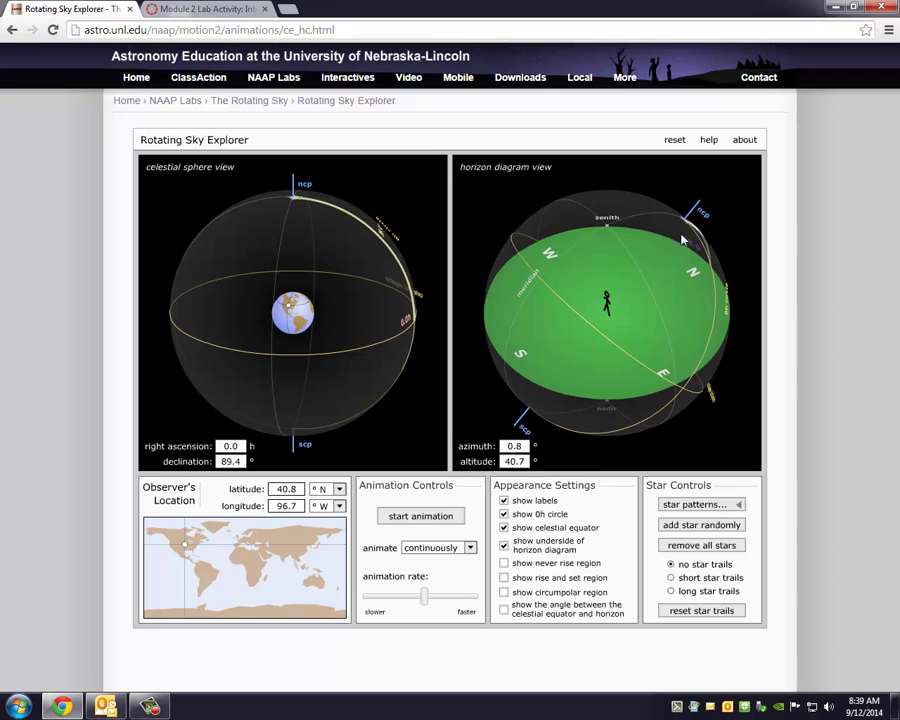
{"action": "left_click", "coordinate": [703, 545]}
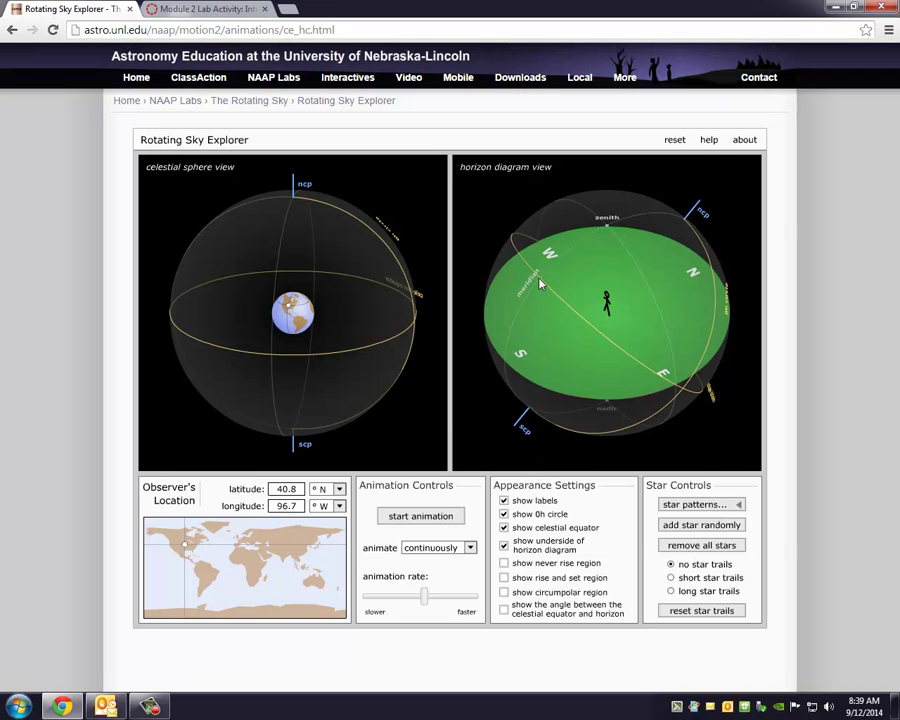
{"action": "left_click", "coordinate": [540, 284]}
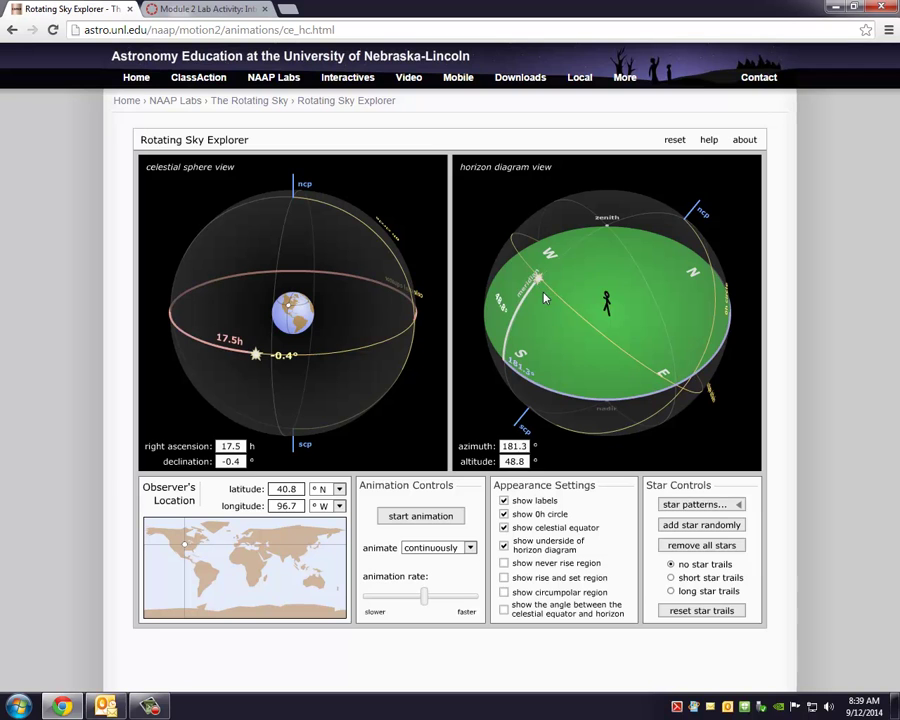
- Move the new star onto the celestial equator at altitude 49.2°, azimuth 181.4°
{"action": "left_click_drag", "start_coordinate": [545, 325], "coordinate": [603, 300]}
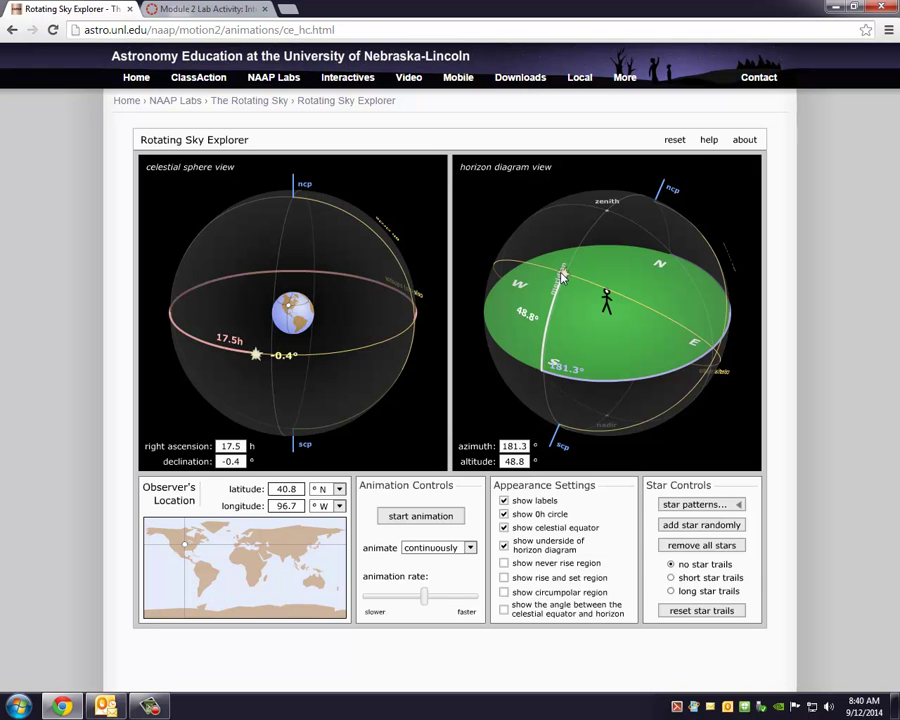
{"action": "left_click_drag", "start_coordinate": [564, 278], "coordinate": [564, 277]}
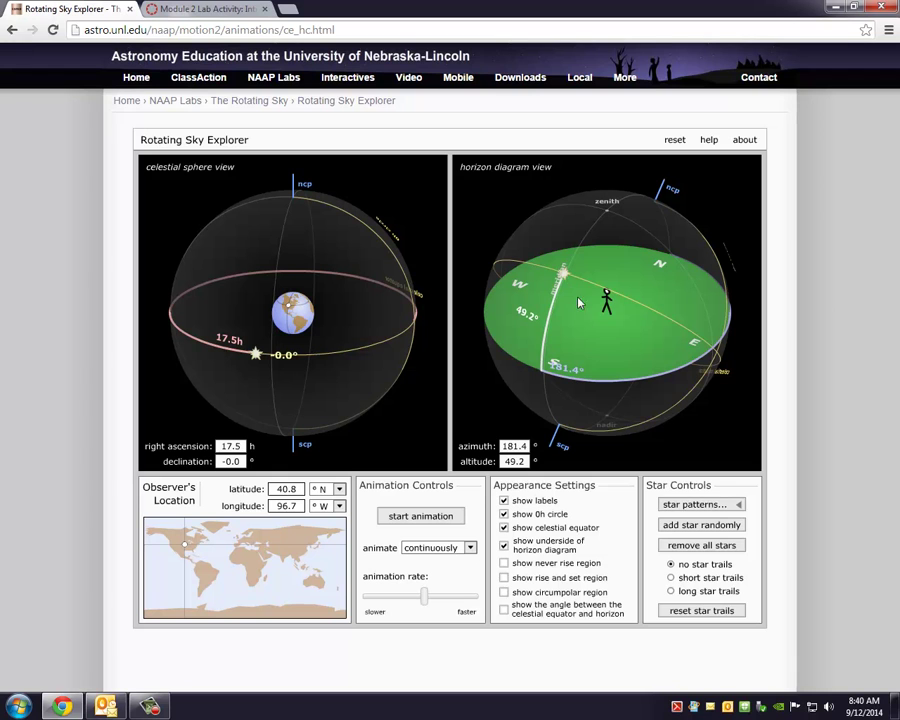
{"action": "left_click_drag", "start_coordinate": [586, 310], "coordinate": [607, 305]}
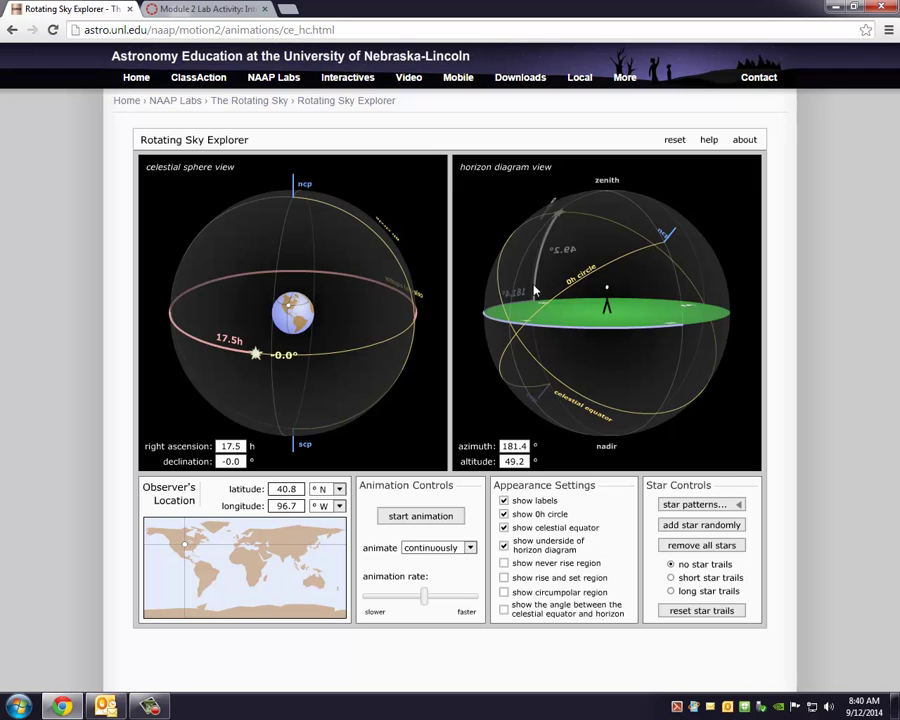
{"action": "left_click_drag", "start_coordinate": [540, 290], "coordinate": [587, 296]}
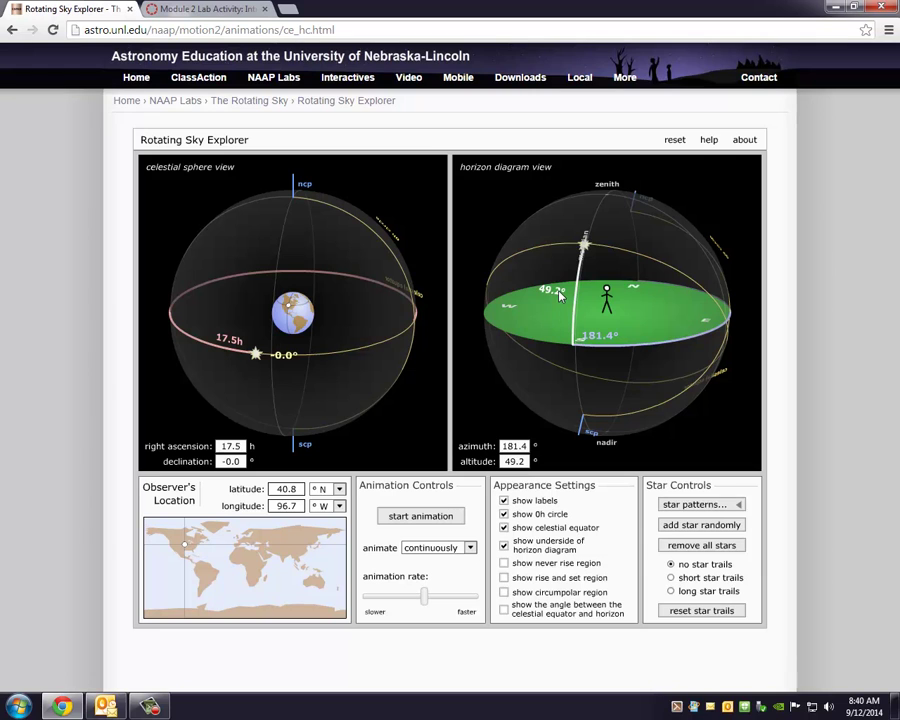
{"action": "left_click", "coordinate": [290, 489]}
{"action": "left_click_drag", "start_coordinate": [643, 302], "coordinate": [538, 231]}
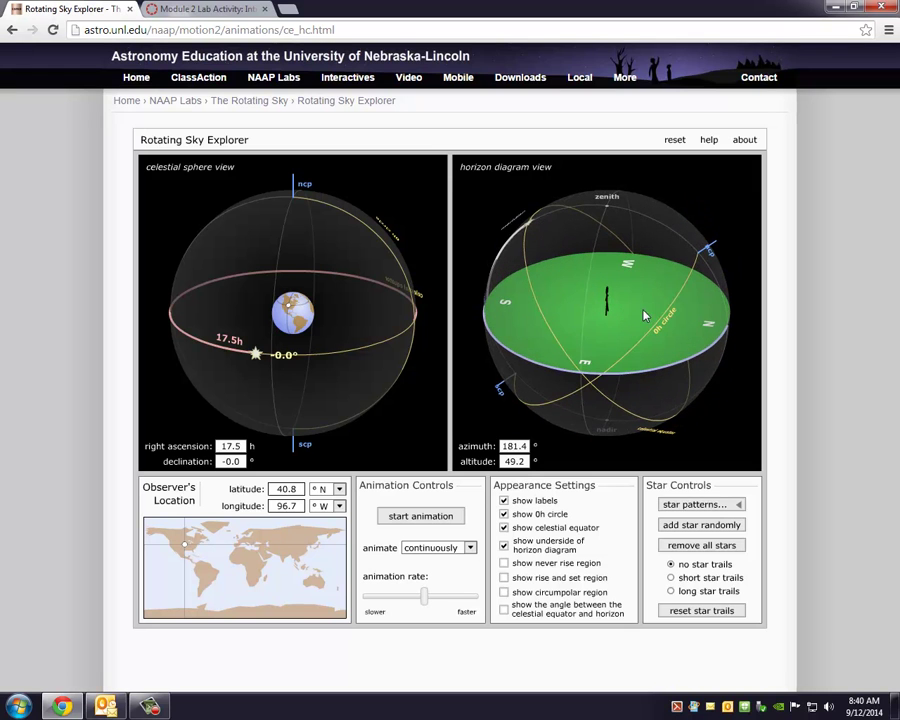
- Clear the equator star and place a star at the ncp (declination 89.4°, altitude 40.9°)
{"action": "left_click", "coordinate": [705, 545]}
{"action": "left_click_drag", "start_coordinate": [650, 400], "coordinate": [632, 300]}
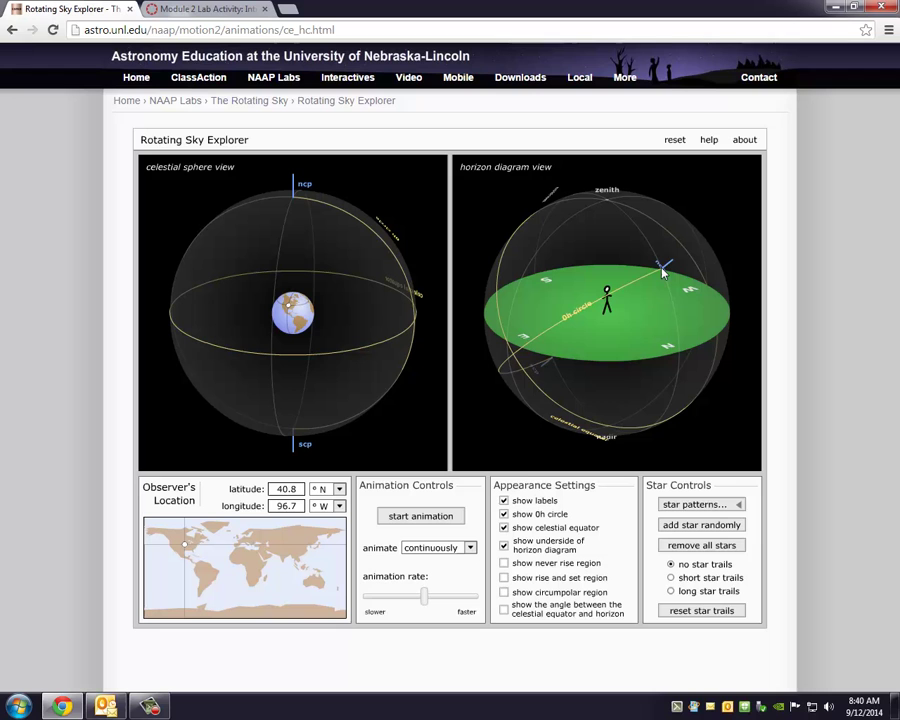
{"action": "left_click", "coordinate": [664, 268]}
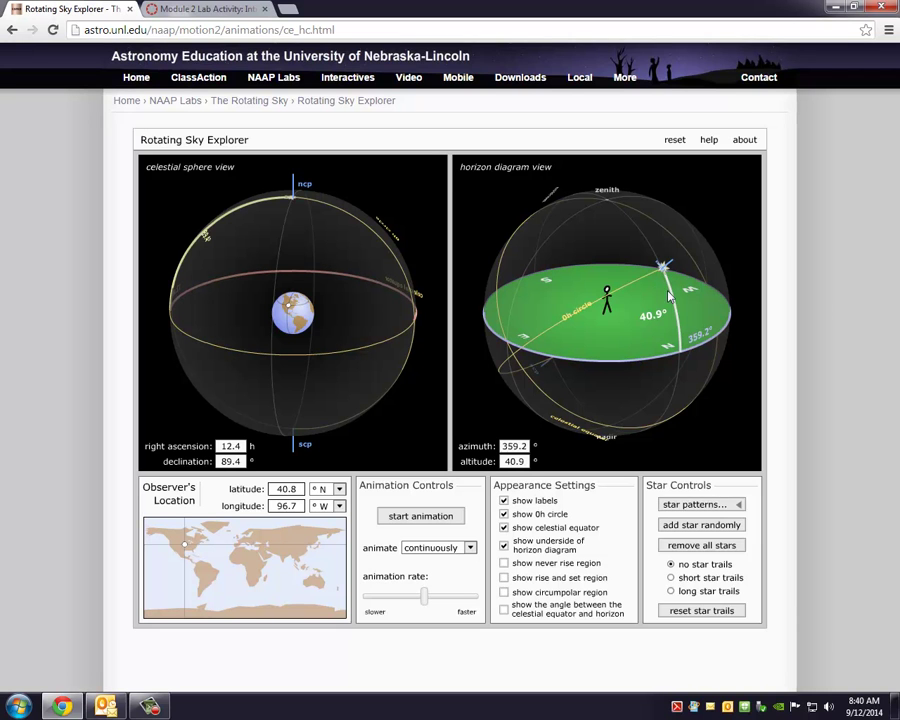
{"action": "left_click_drag", "start_coordinate": [602, 332], "coordinate": [629, 291]}
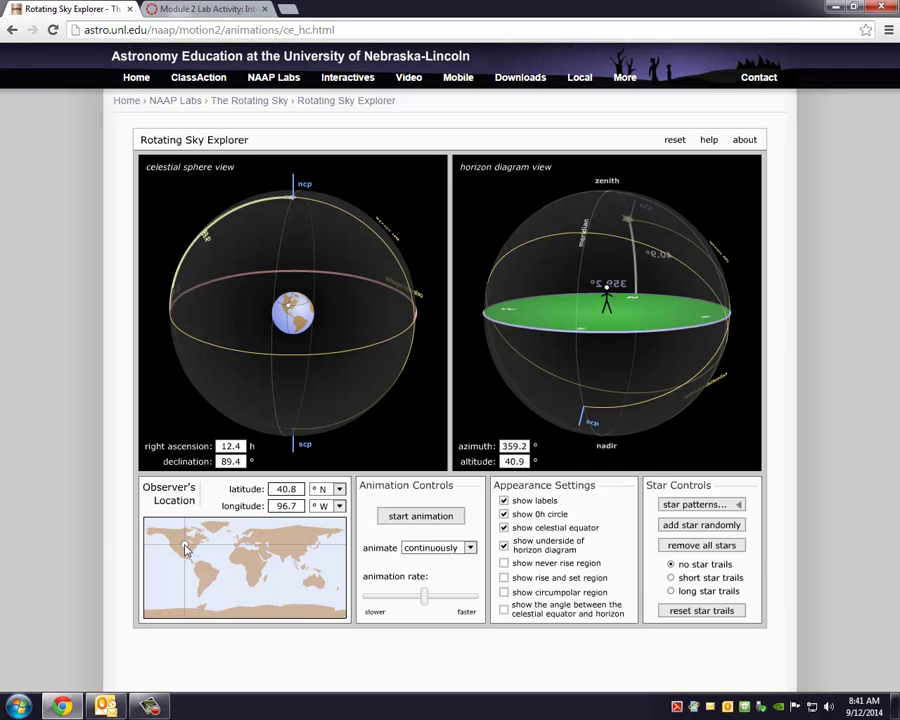
- Drag the observer north, then south to 2.0° N, 91.7° W, lowering the pole star to 2.1°
{"action": "left_click_drag", "start_coordinate": [185, 548], "coordinate": [184, 532]}
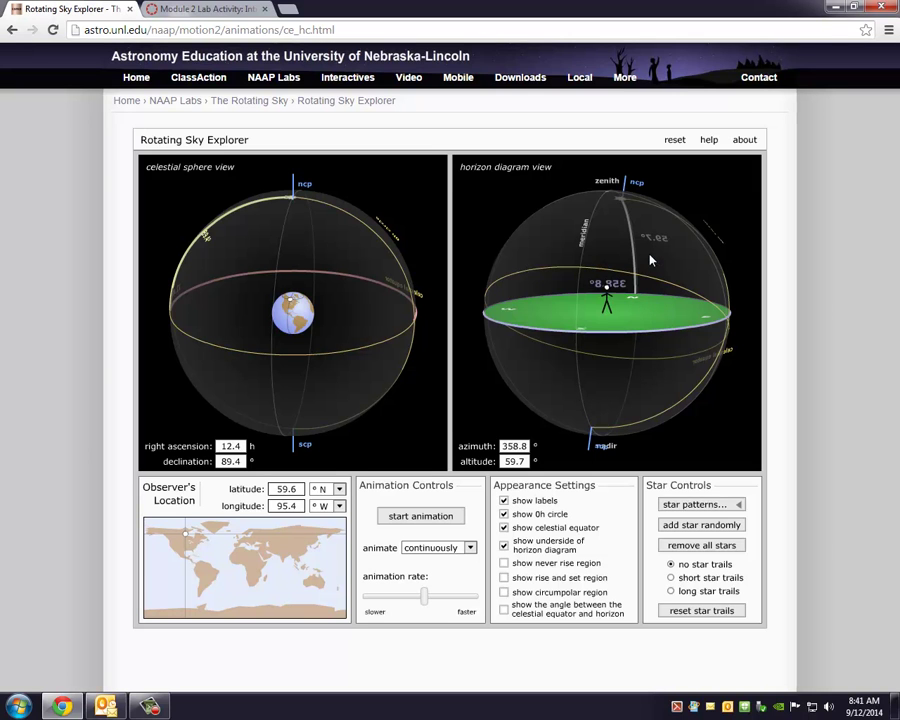
{"action": "left_click_drag", "start_coordinate": [644, 290], "coordinate": [610, 313]}
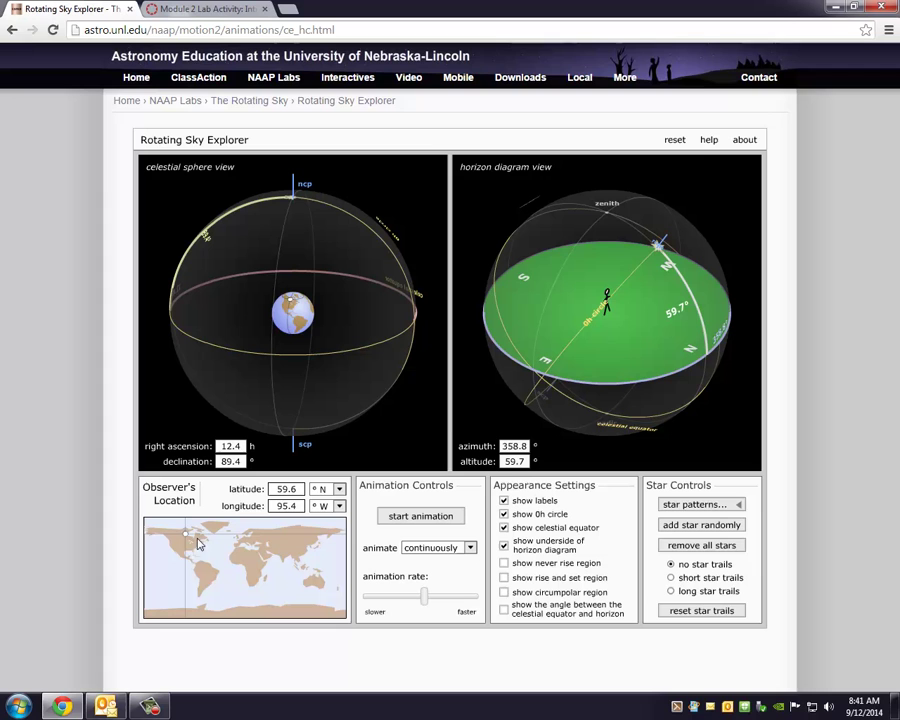
{"action": "left_click_drag", "start_coordinate": [185, 538], "coordinate": [188, 569]}
{"action": "left_click_drag", "start_coordinate": [617, 366], "coordinate": [466, 424]}
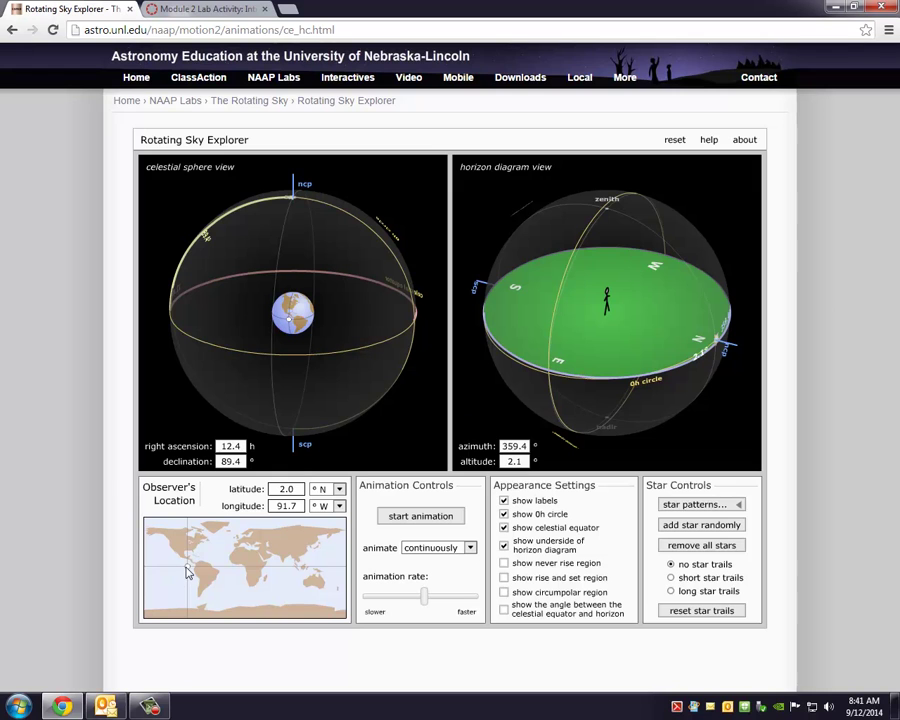
- Place the observer at 90.0° N, lifting the pole star to 89.4° altitude, and tilt the horizon diagram obliquely
{"action": "left_click_drag", "start_coordinate": [188, 571], "coordinate": [189, 522]}
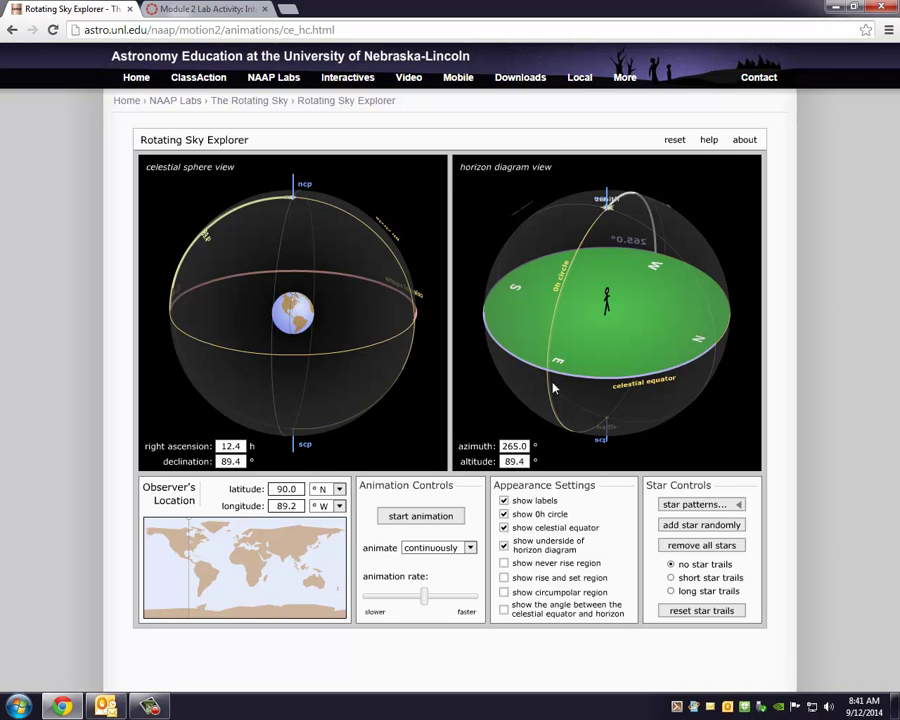
{"action": "left_click_drag", "start_coordinate": [594, 335], "coordinate": [612, 284]}
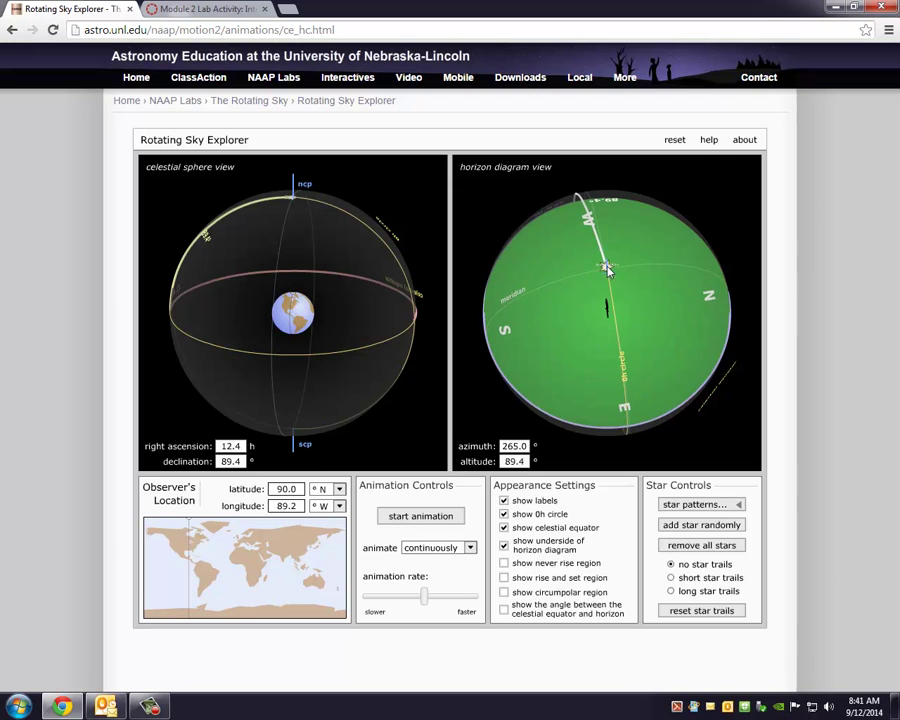
{"action": "left_click_drag", "start_coordinate": [638, 346], "coordinate": [713, 301]}
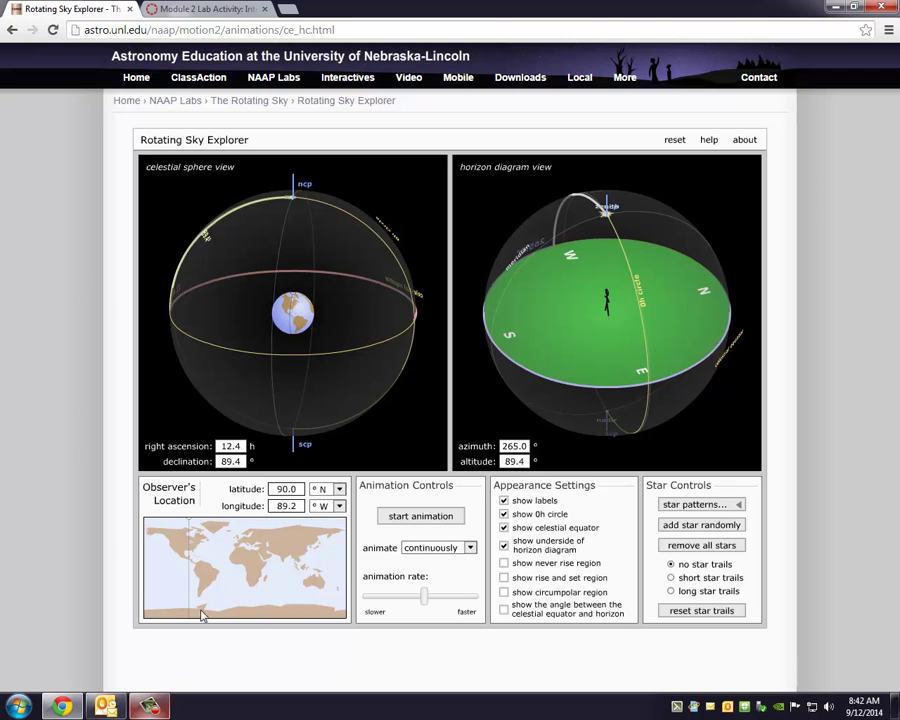
{"action": "mouse_move", "coordinate": [142, 708]}
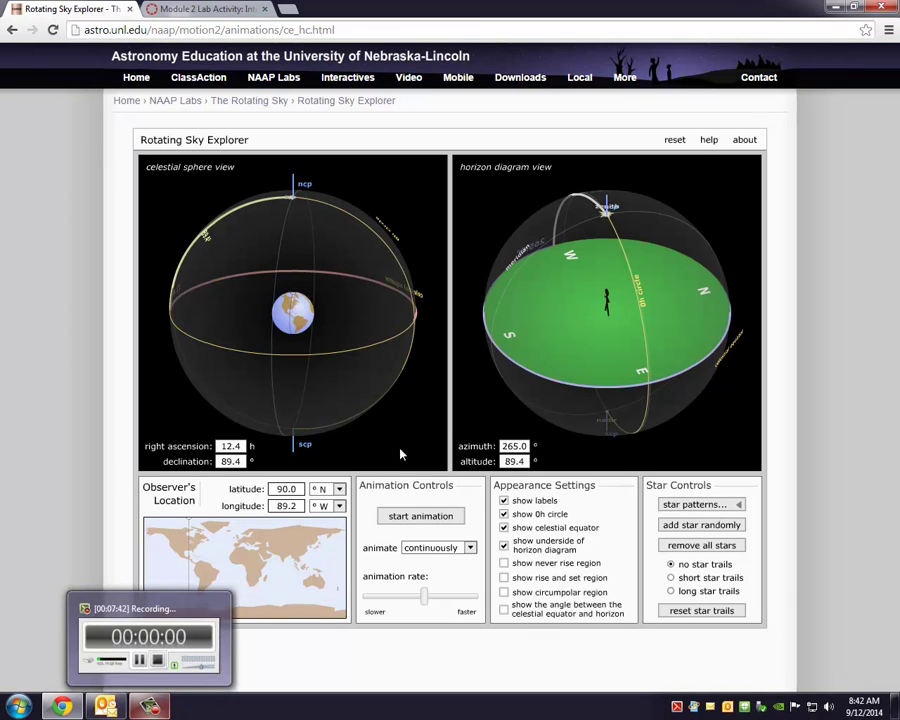